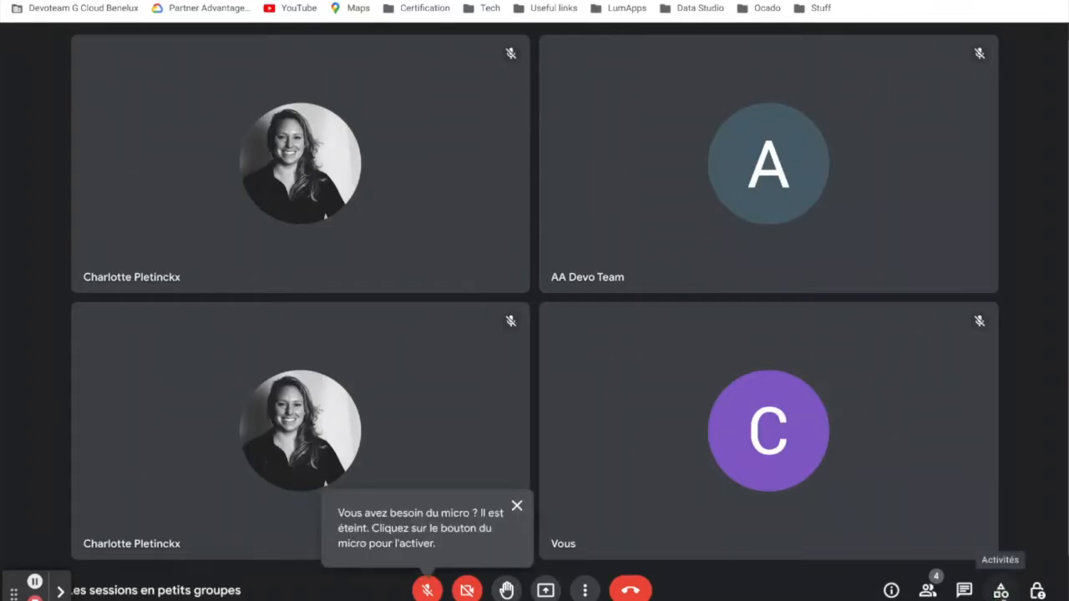
Step: Open the meeting's "Sessions en petit groupe" activity and start configuring the breakout rooms
left_click(1000, 591)
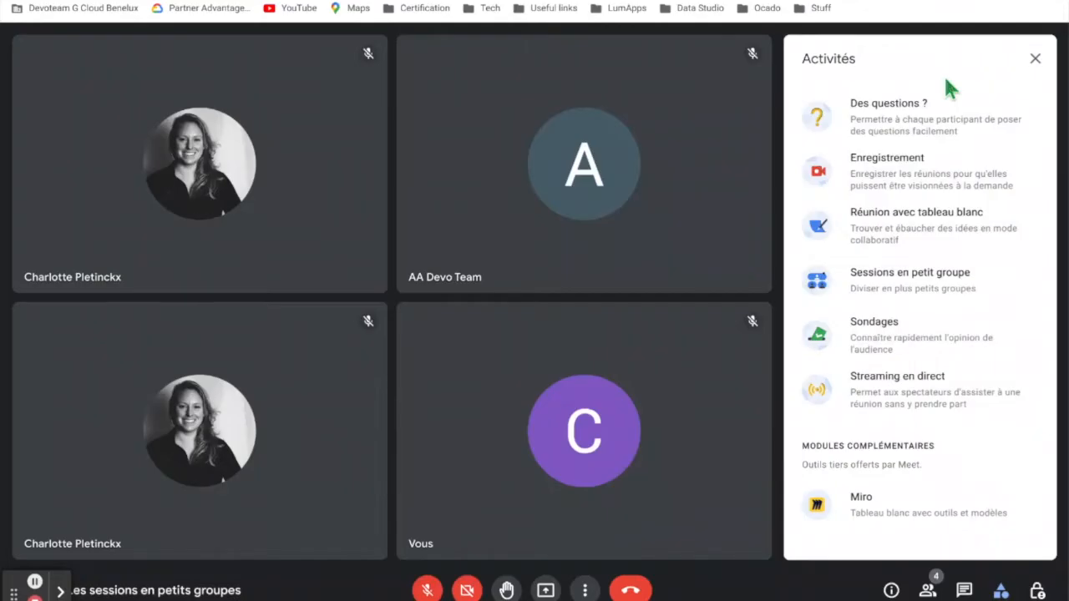
left_click(919, 299)
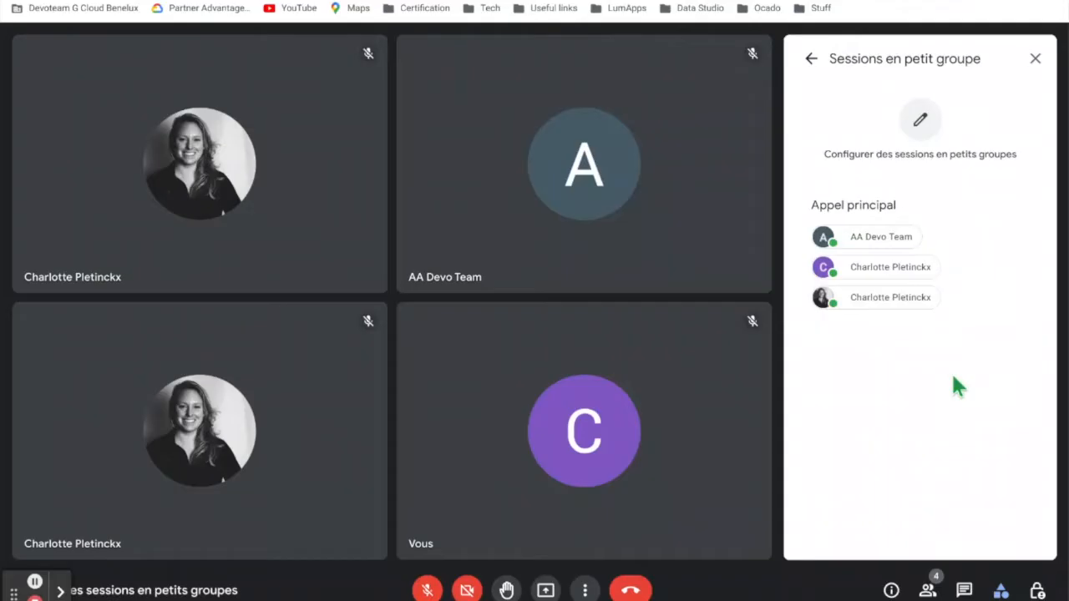
left_click(922, 124)
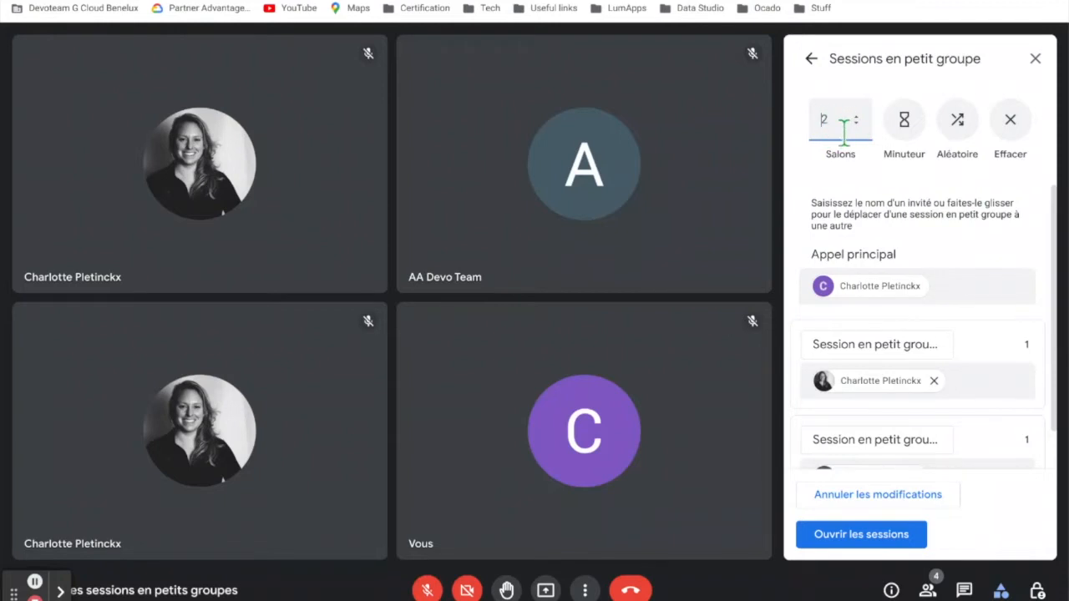
Step: Turn on the timer that ends the breakout rooms automatically and set it to 2 minutes
left_click(903, 144)
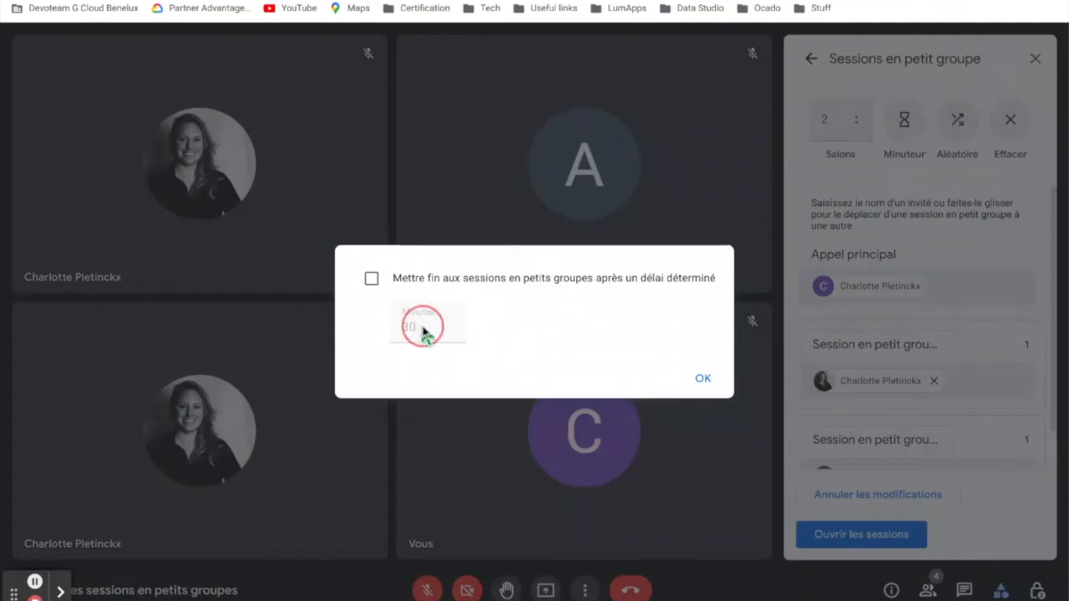
left_click(372, 278)
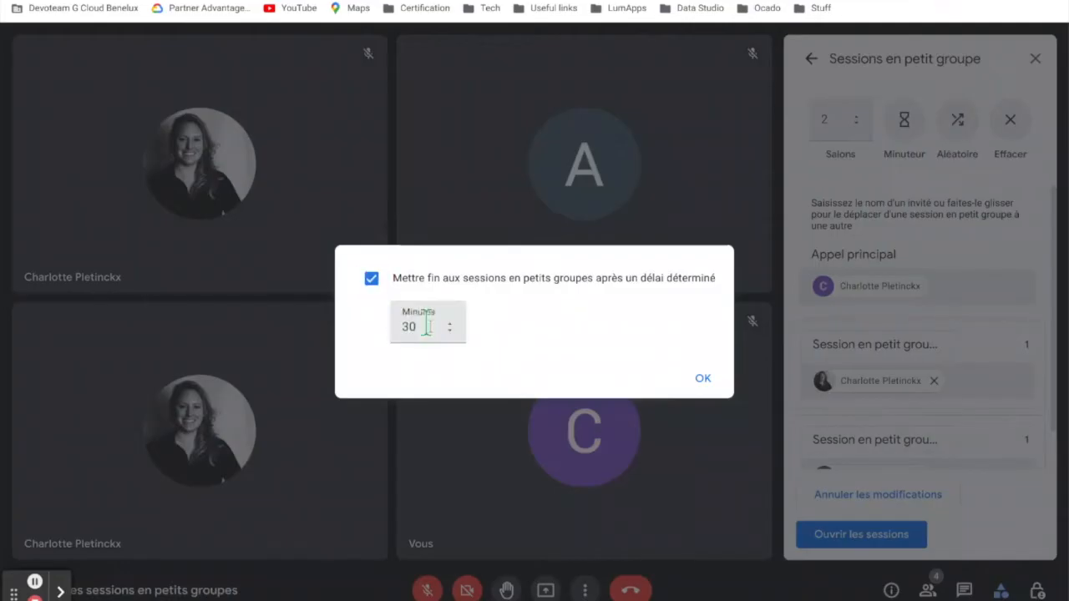
left_click(430, 326)
key("BackSpace")
key("BackSpace")
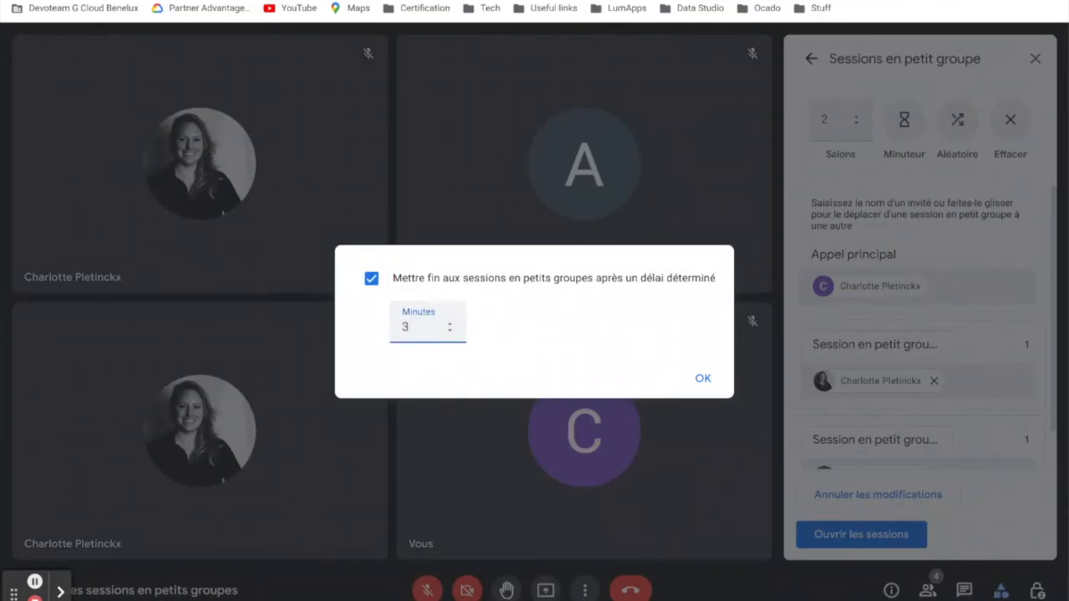
type("2")
left_click(701, 379)
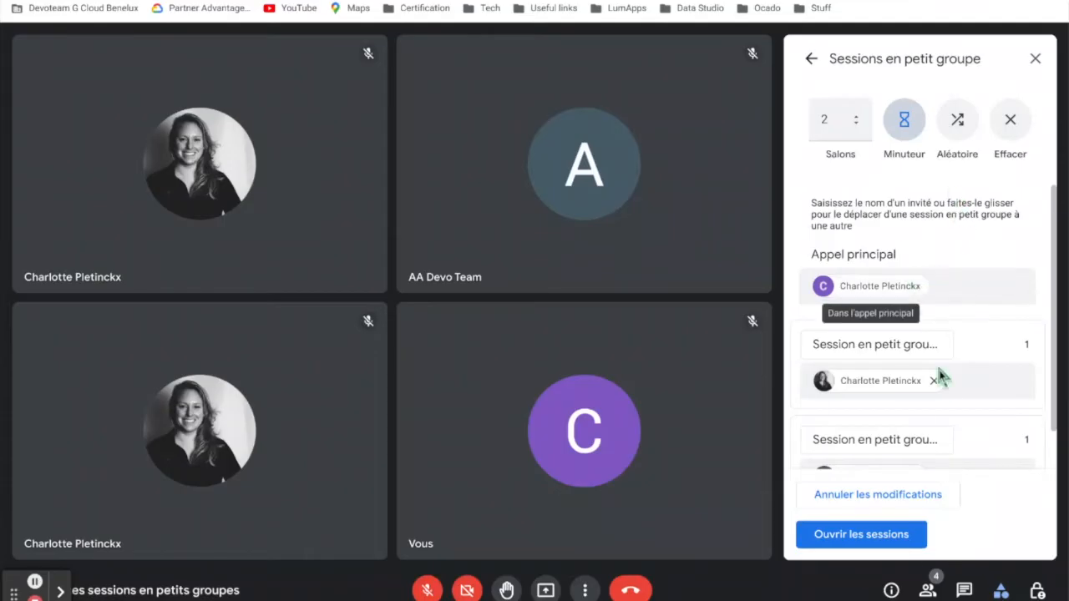
Step: Move the AA Devo Team participant into the first breakout room and back into the second one
scroll(1005, 336, "down", 1)
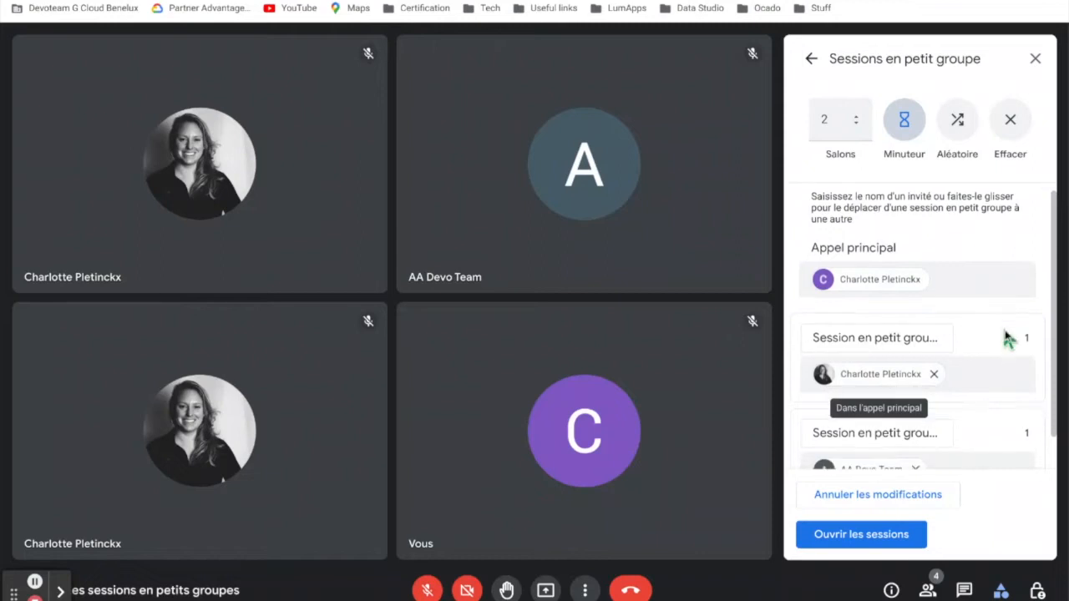
scroll(1004, 337, "down", 2)
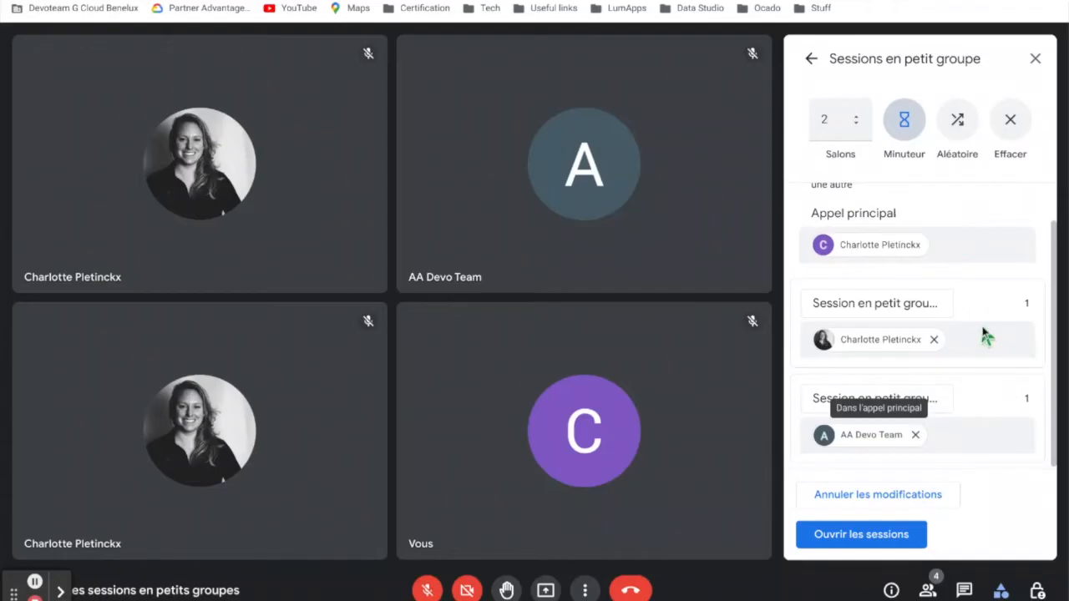
left_click(883, 435)
left_click_drag(883, 434, 967, 366)
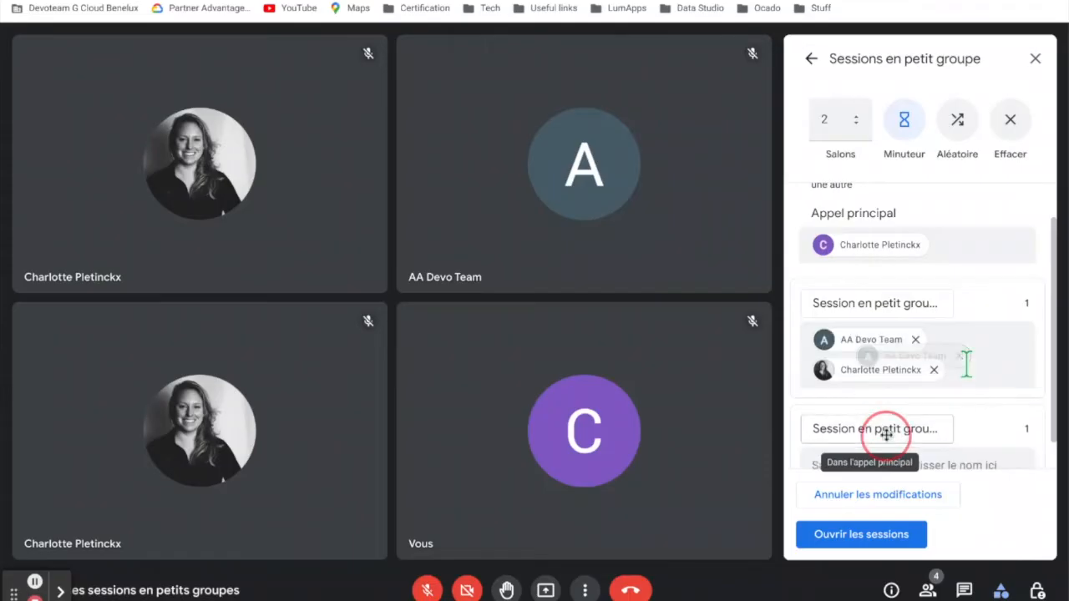
left_click_drag(881, 343, 930, 445)
scroll(977, 350, "down", 1)
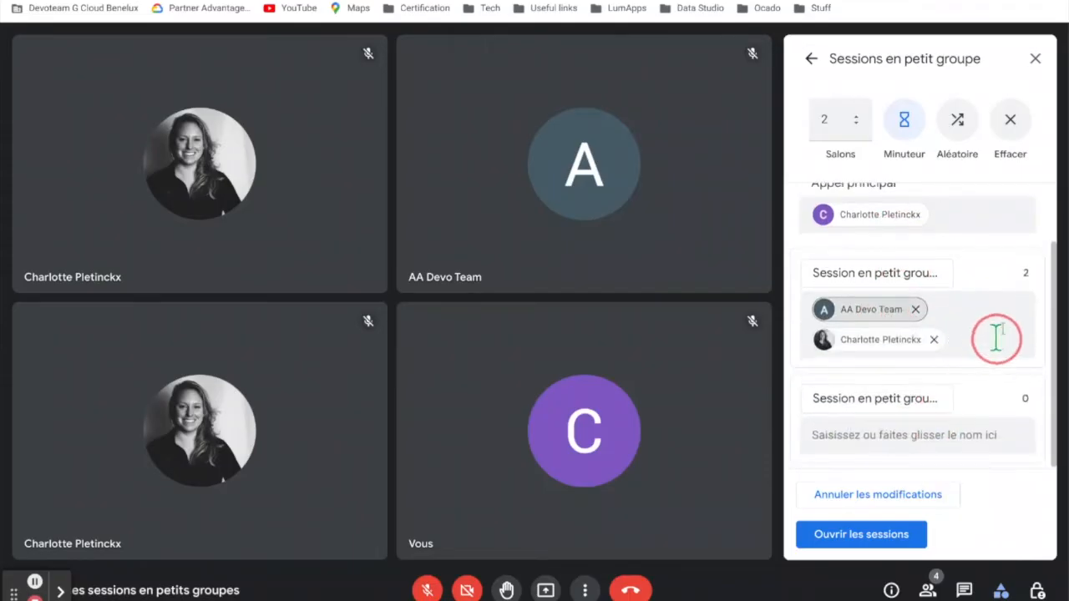
left_click_drag(882, 317, 914, 426)
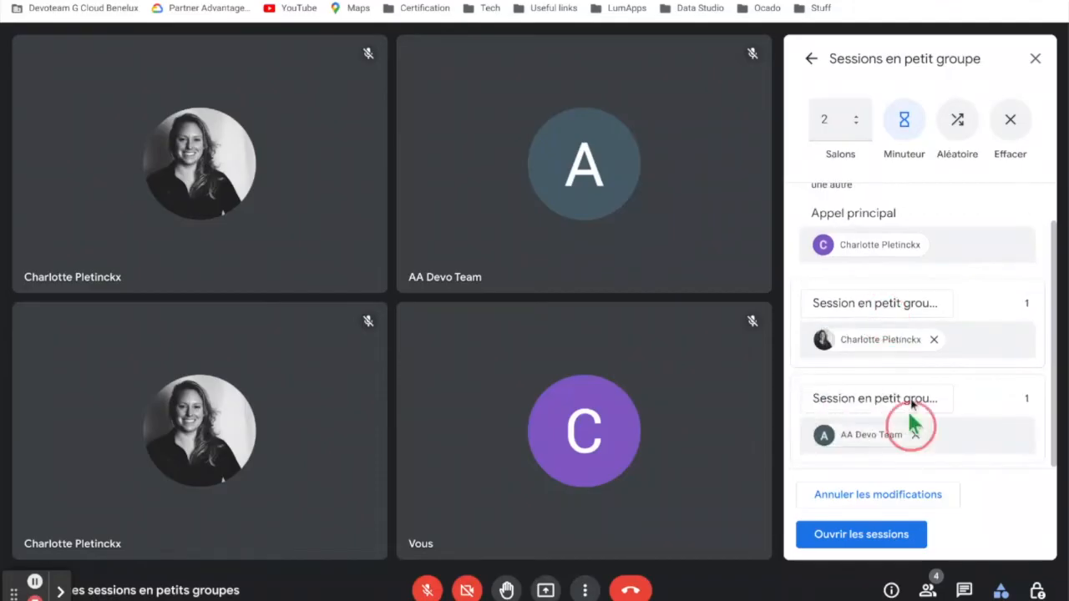
Step: Check the full default names of both breakout rooms through to their ending numbers
left_click(885, 303)
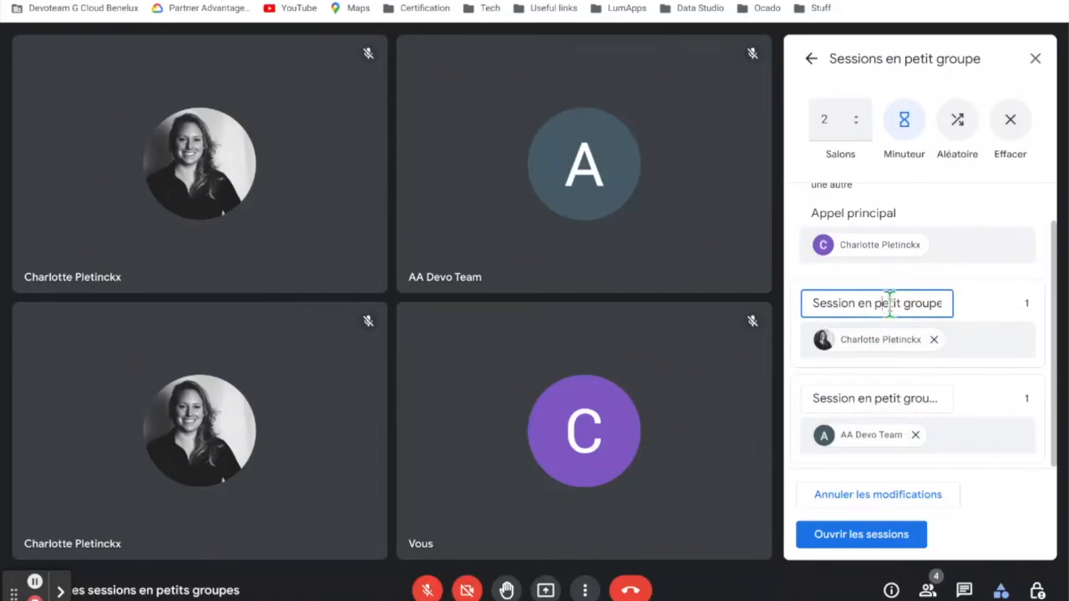
key("End")
type("1")
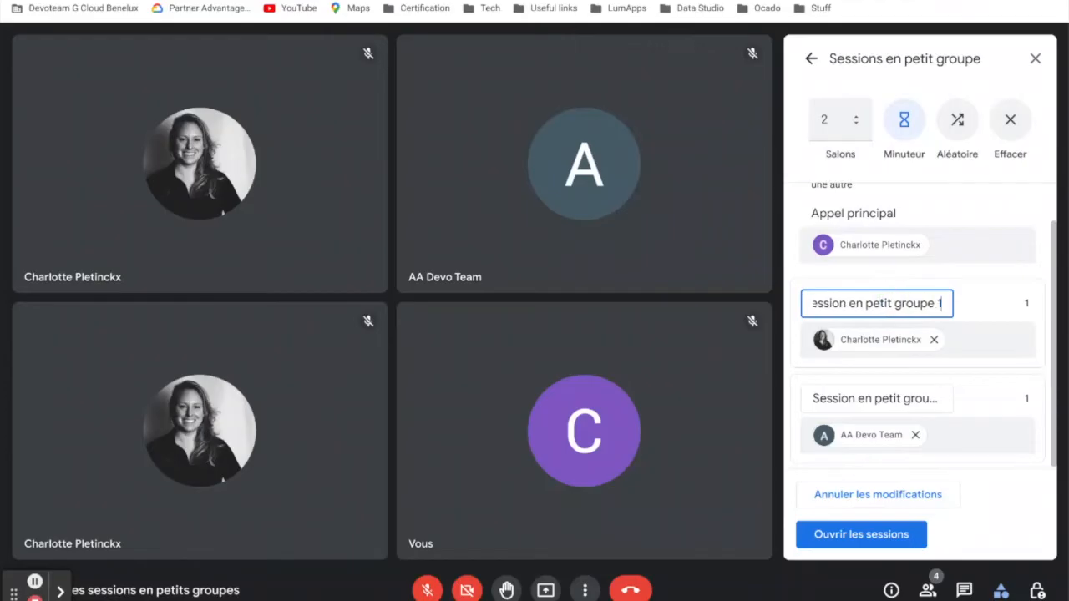
left_click(884, 398)
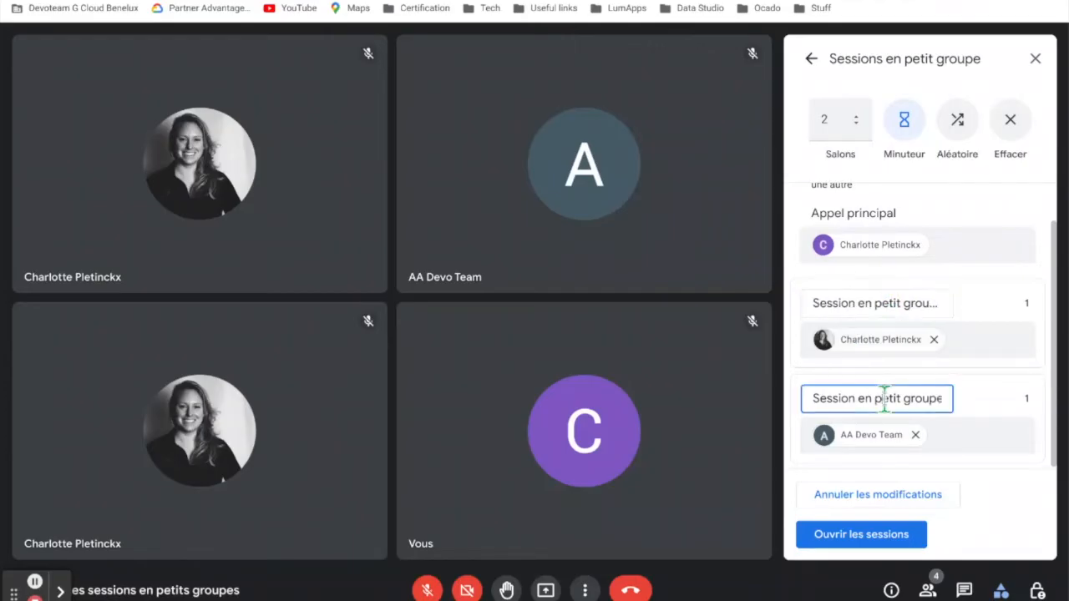
key("End")
type("2")
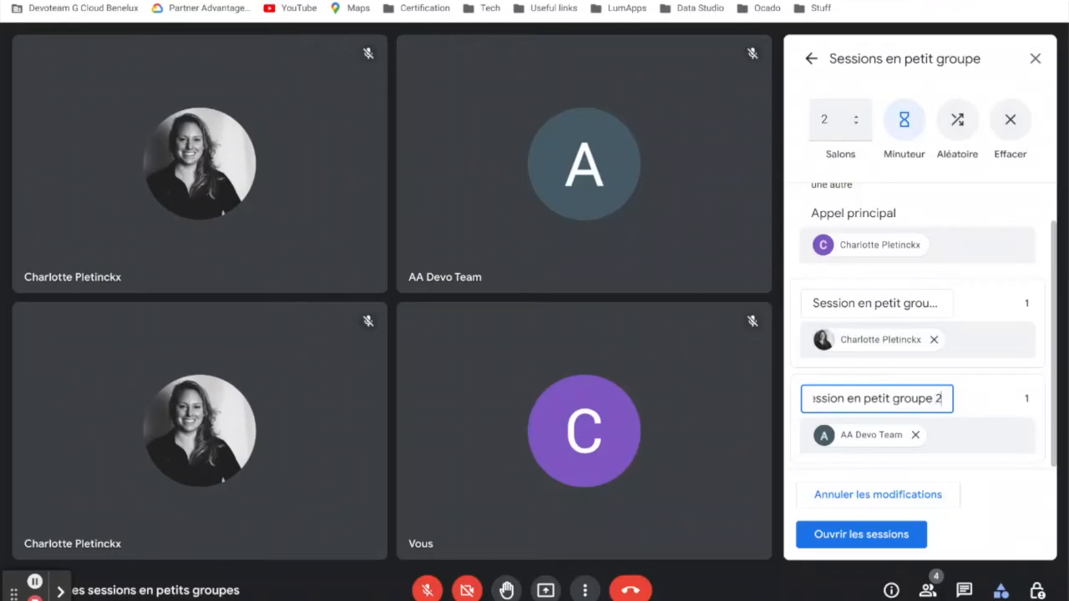
Step: Rename the first breakout room as Communication
left_click(895, 299)
left_click(909, 303)
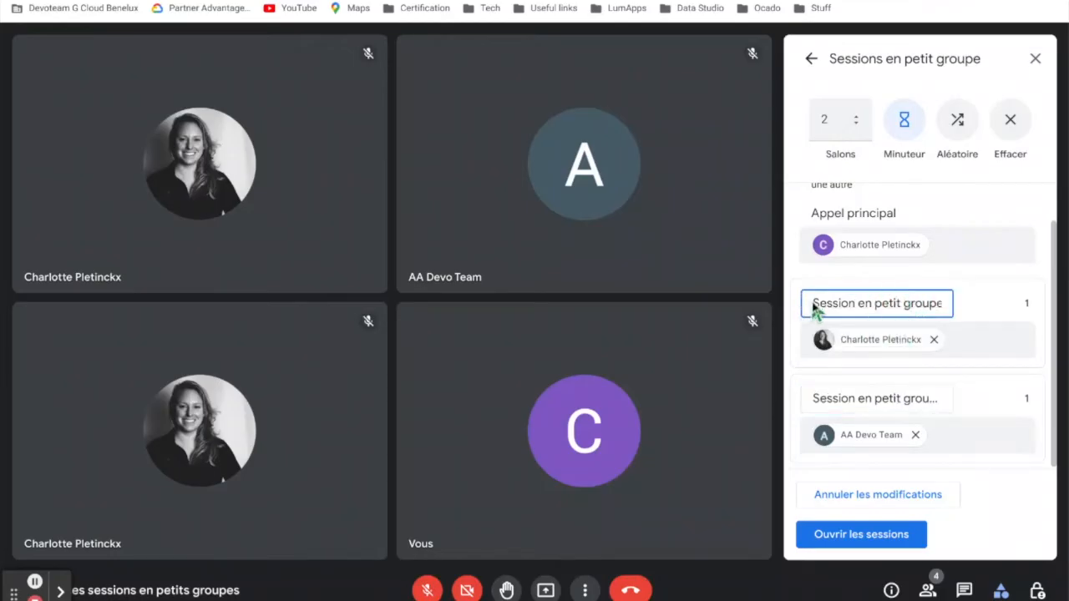
left_click_drag(817, 302, 967, 307)
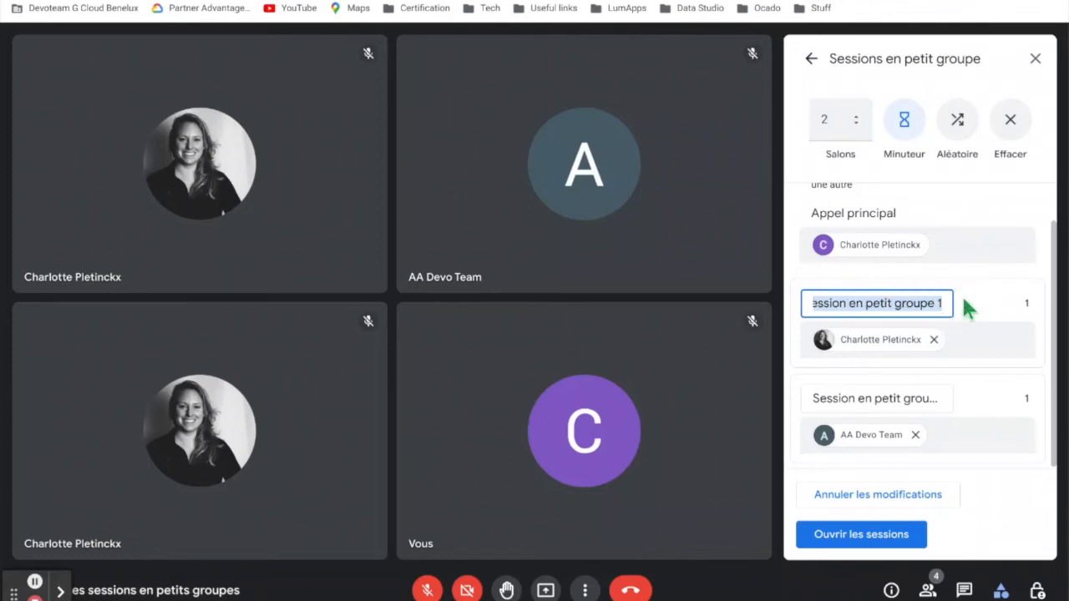
type("Communication")
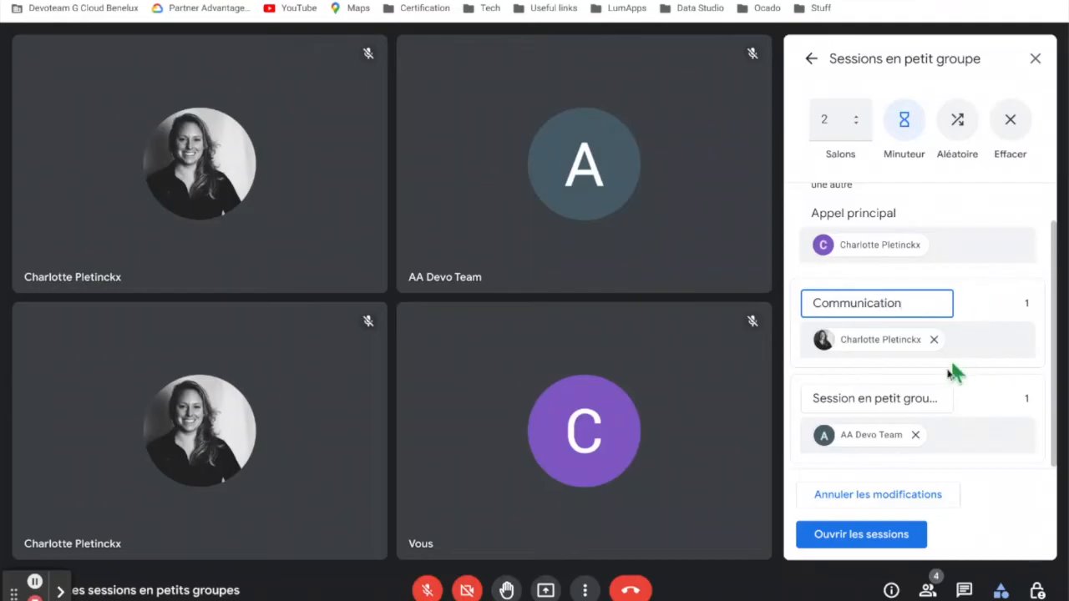
Step: Rename the second breakout room as Marketing
left_click(894, 397)
left_click_drag(814, 400, 952, 404)
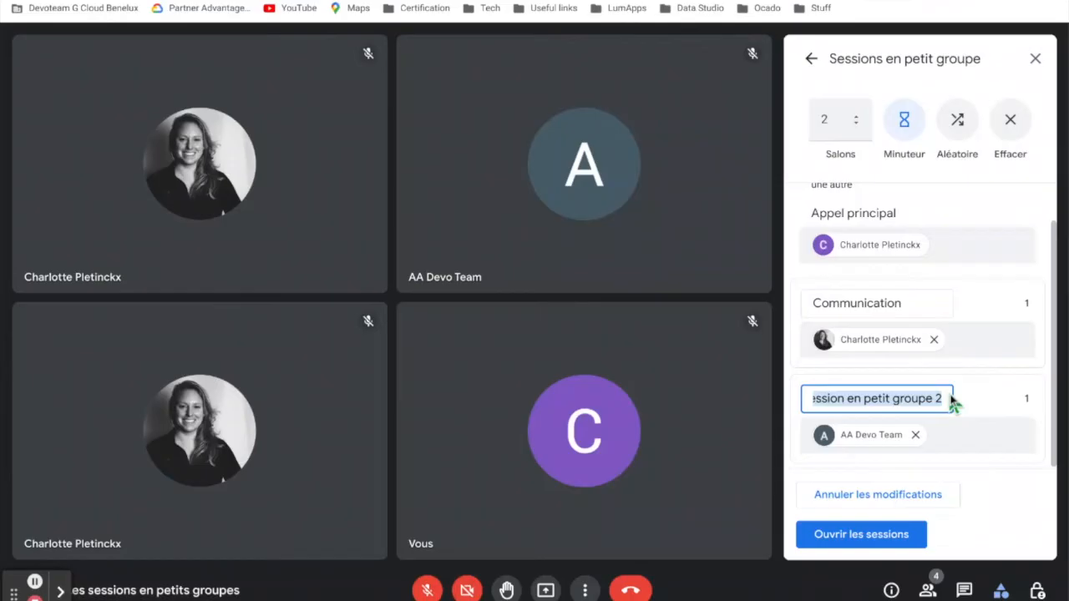
key("BackSpace")
type("Marketing")
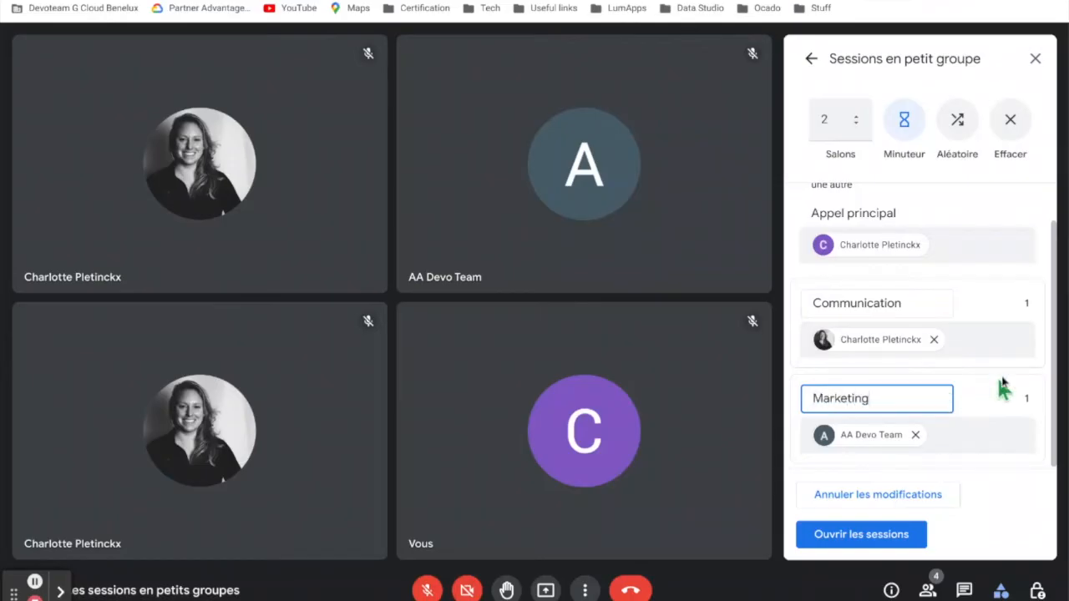
left_click(1009, 209)
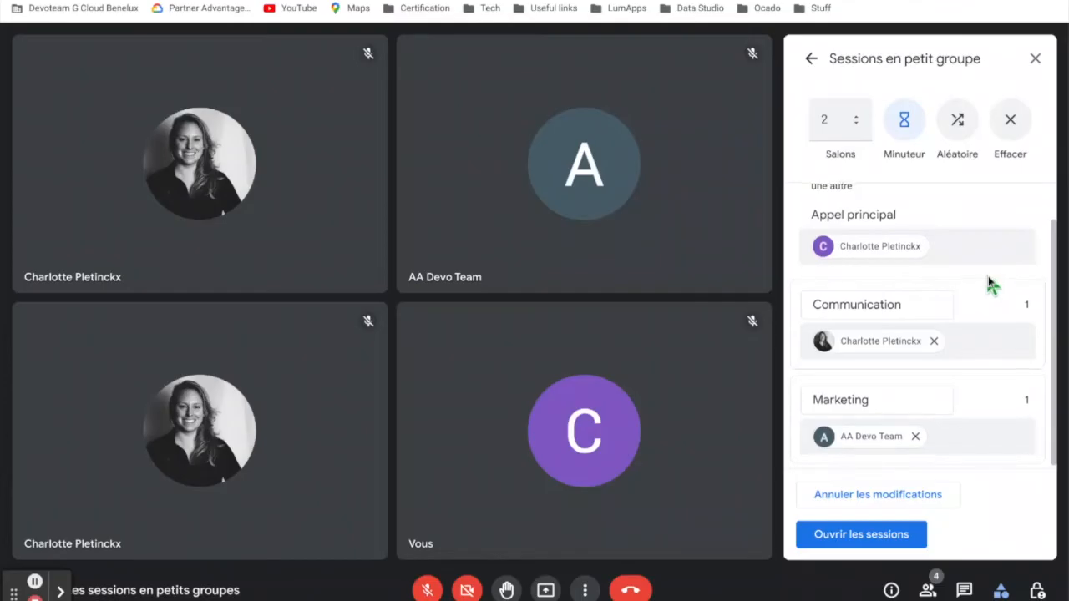
Step: Review the room assignments and open the Communication and Marketing breakout sessions
scroll(988, 284, "up", 1)
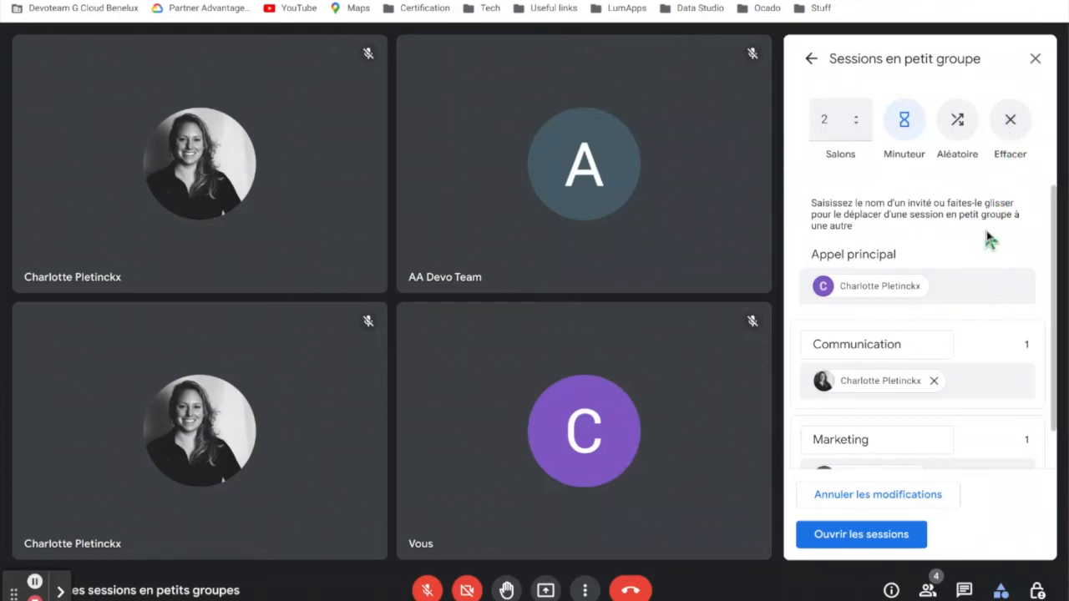
scroll(986, 239, "down", 1)
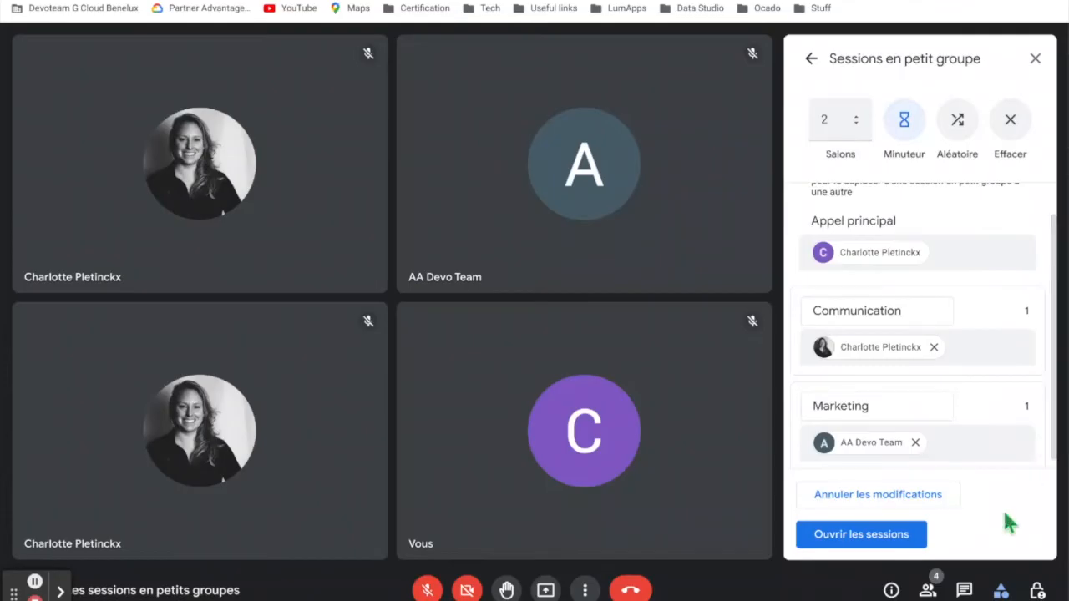
left_click(865, 541)
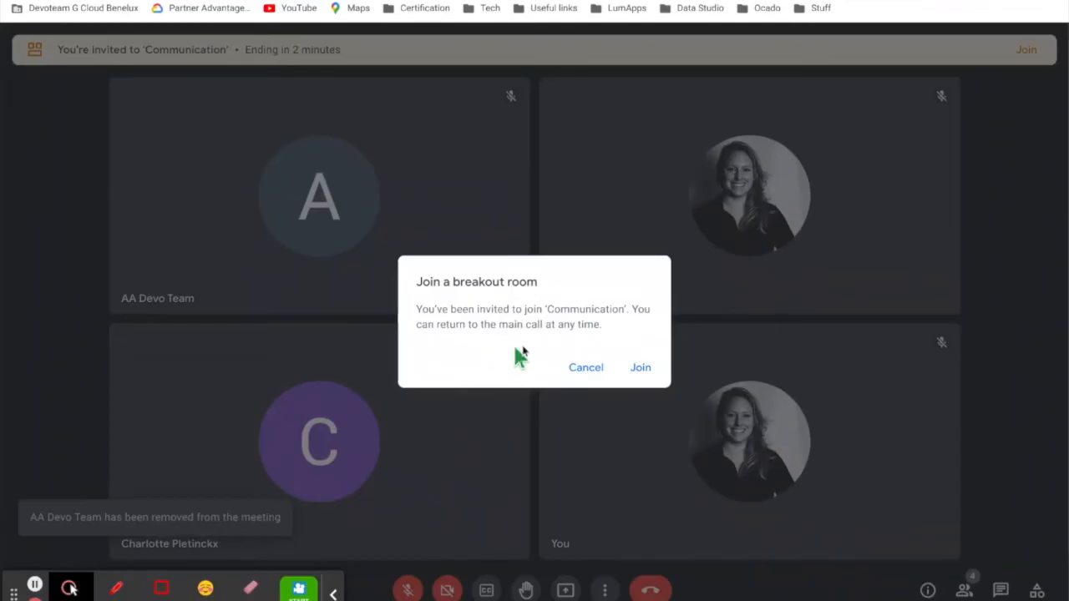
Step: Accept the participant's invitation to join the Communication breakout room and ask the host for help
left_click(642, 366)
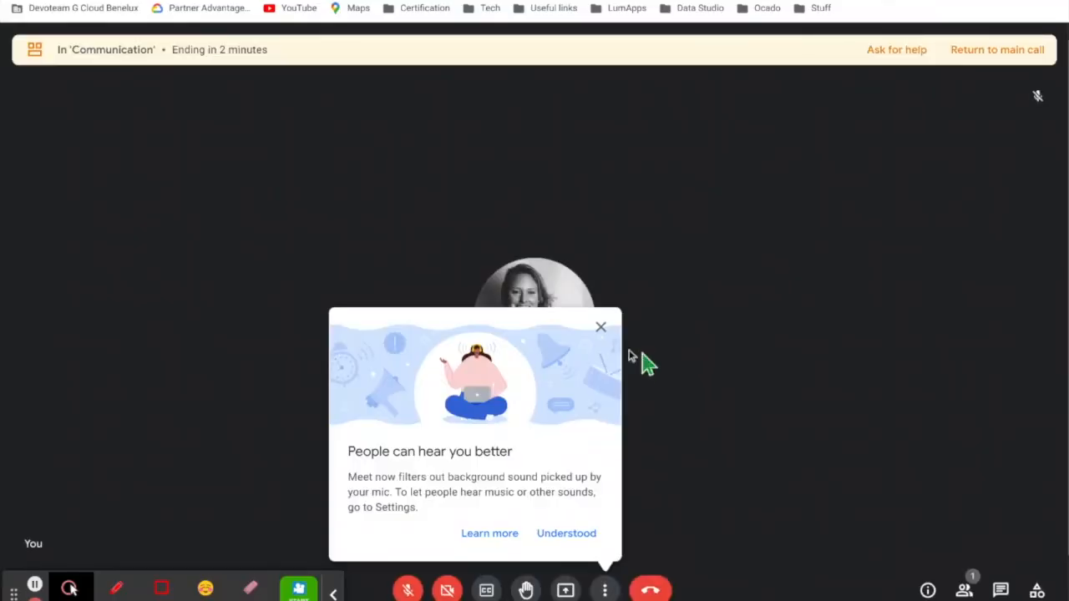
left_click(602, 332)
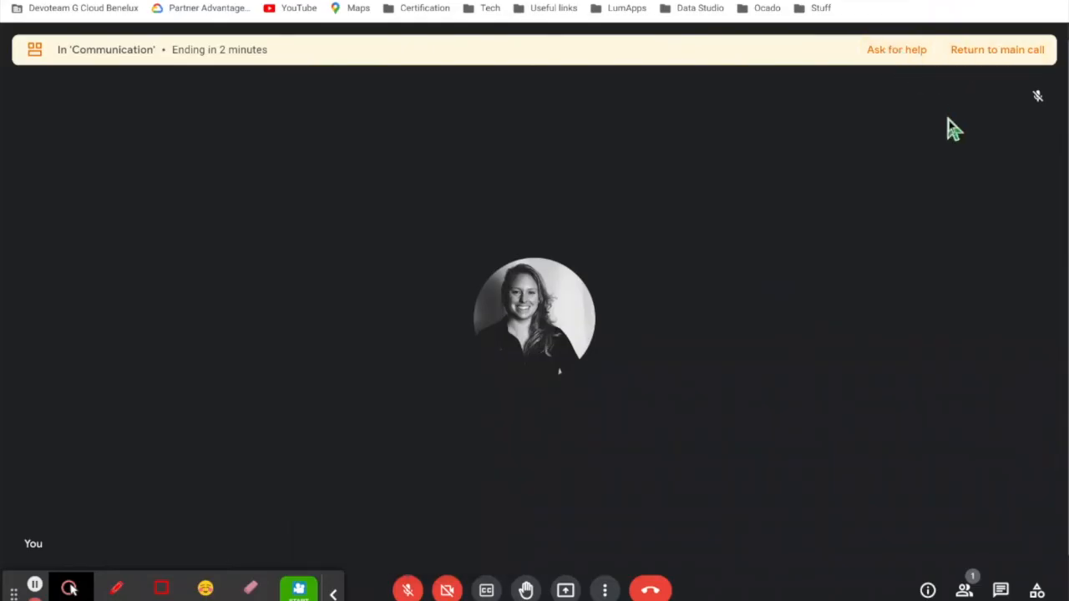
left_click(900, 65)
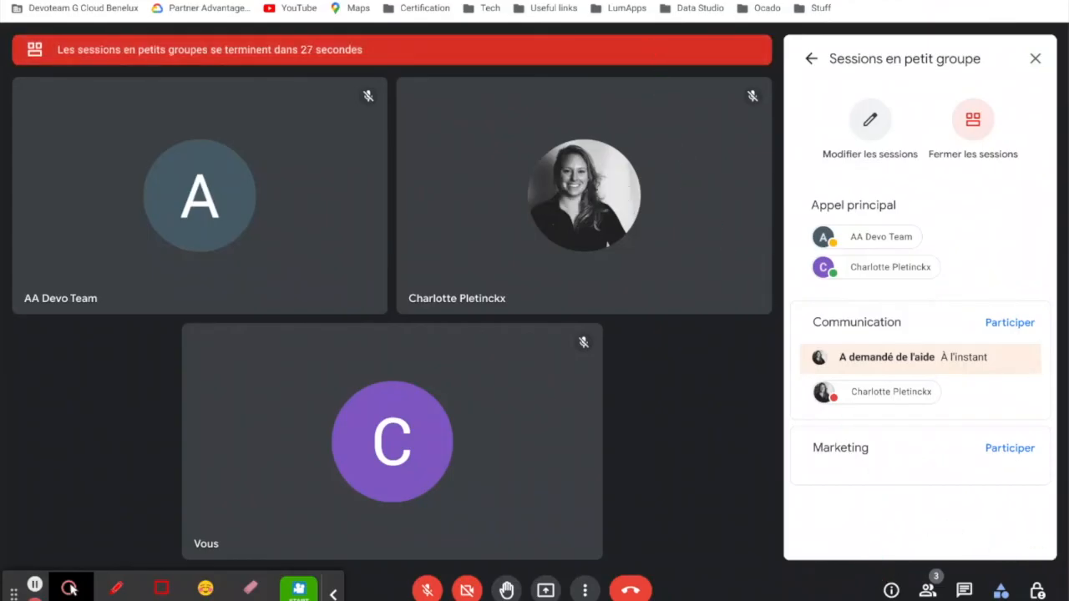
Step: Switch to the participant's call and dismiss the People tip and the notice about being back in the main room
left_click(639, 1)
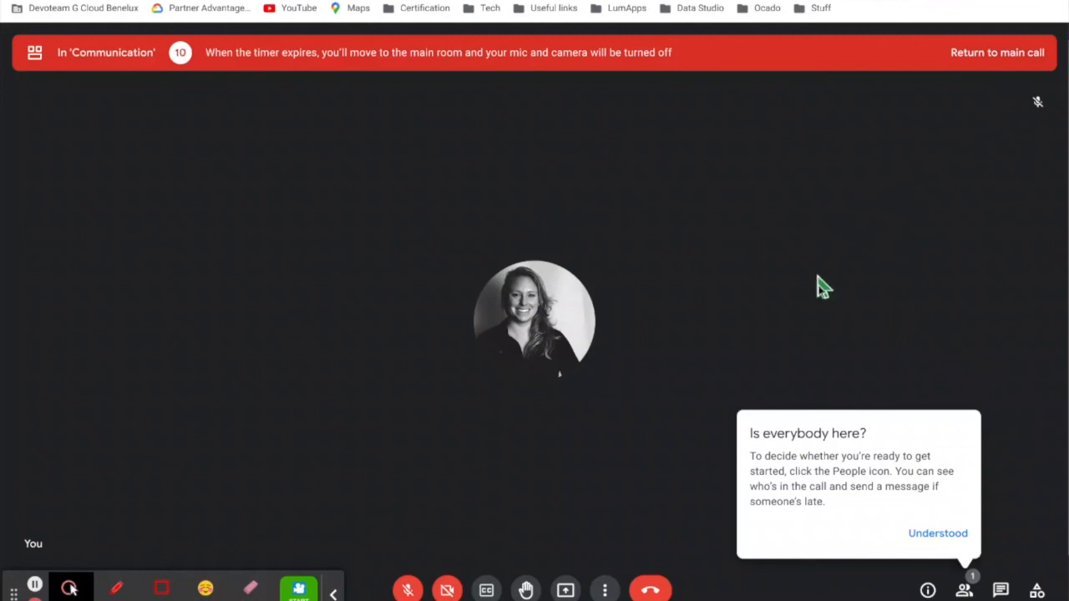
left_click(935, 534)
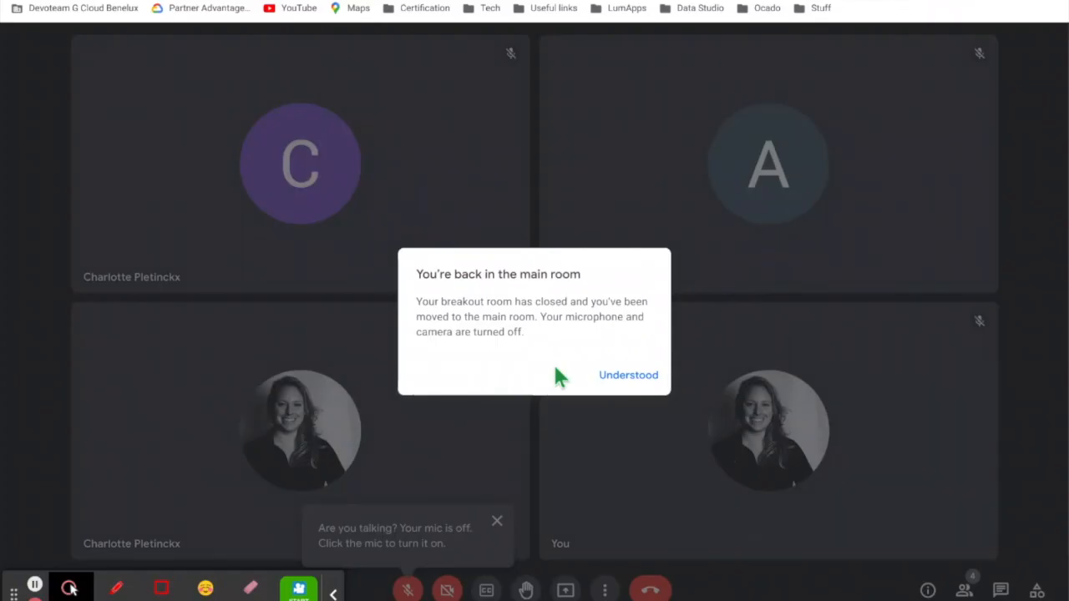
left_click(638, 389)
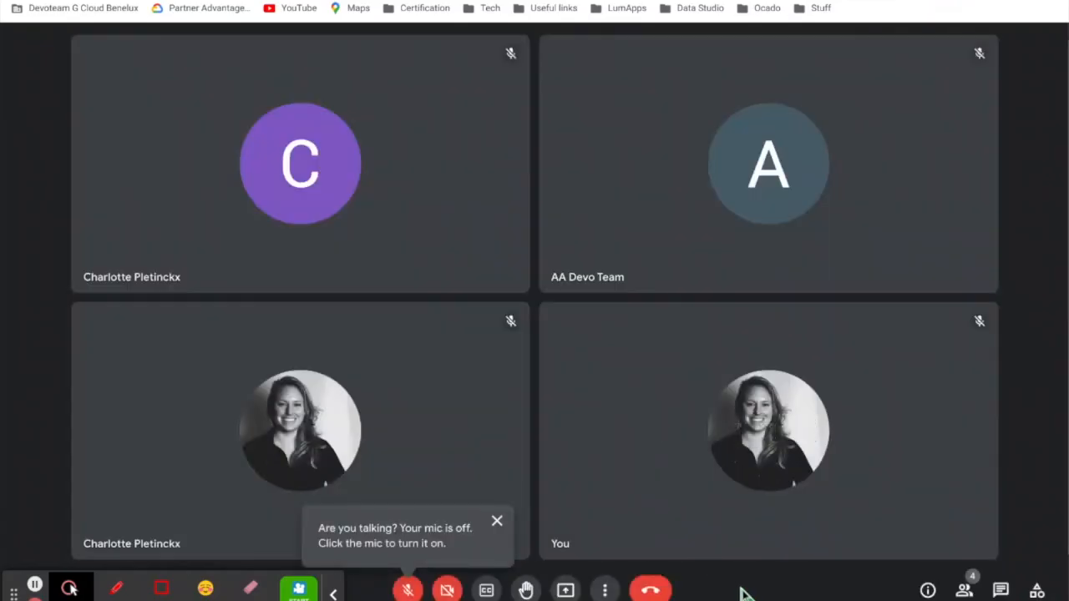